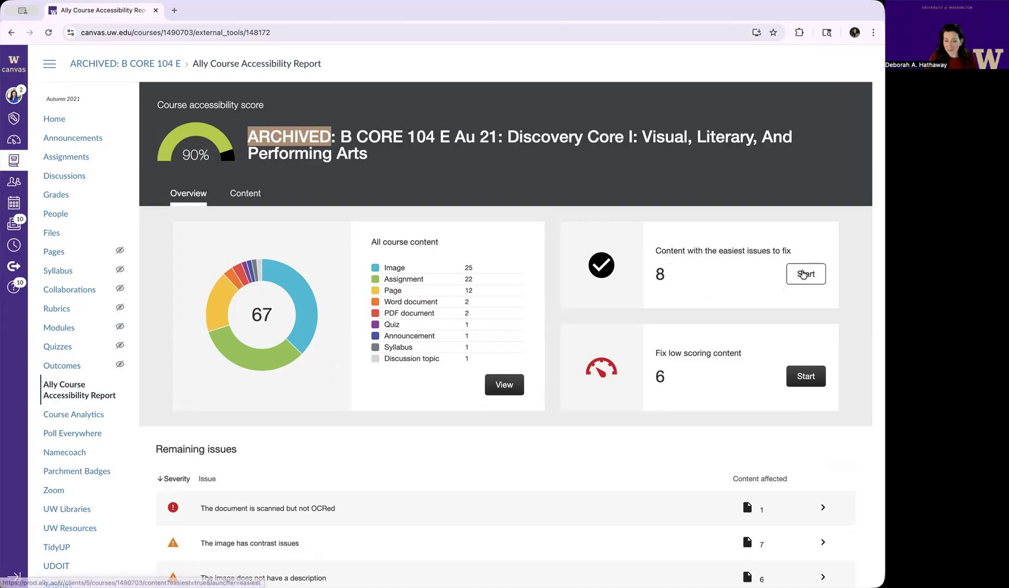
# - From the easiest issues to fix, open 2020 DC UWB libsearchhome-1.png and choose its missing-description issue from the full issue list
pyautogui.click(803, 273)
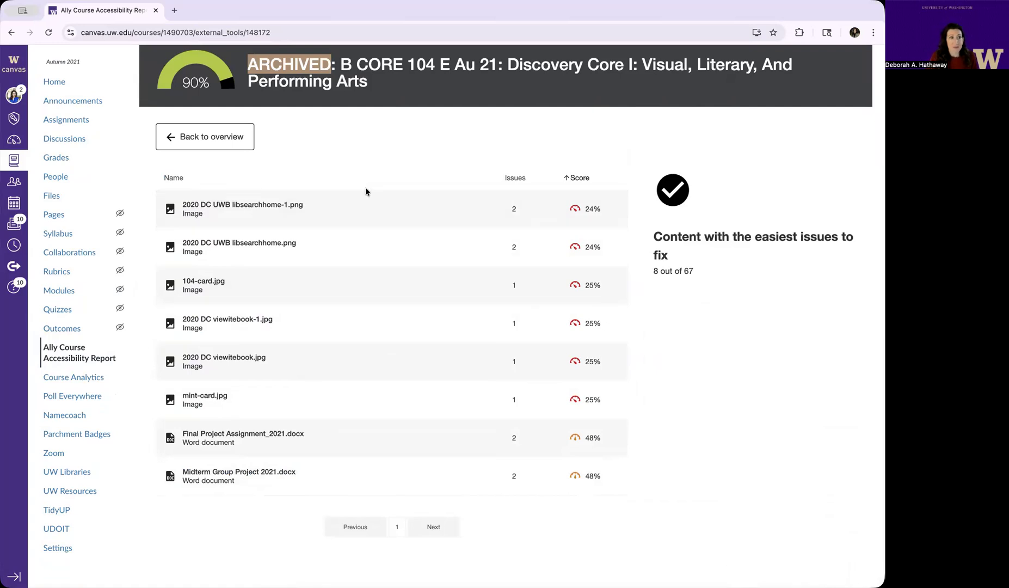
pyautogui.click(319, 210)
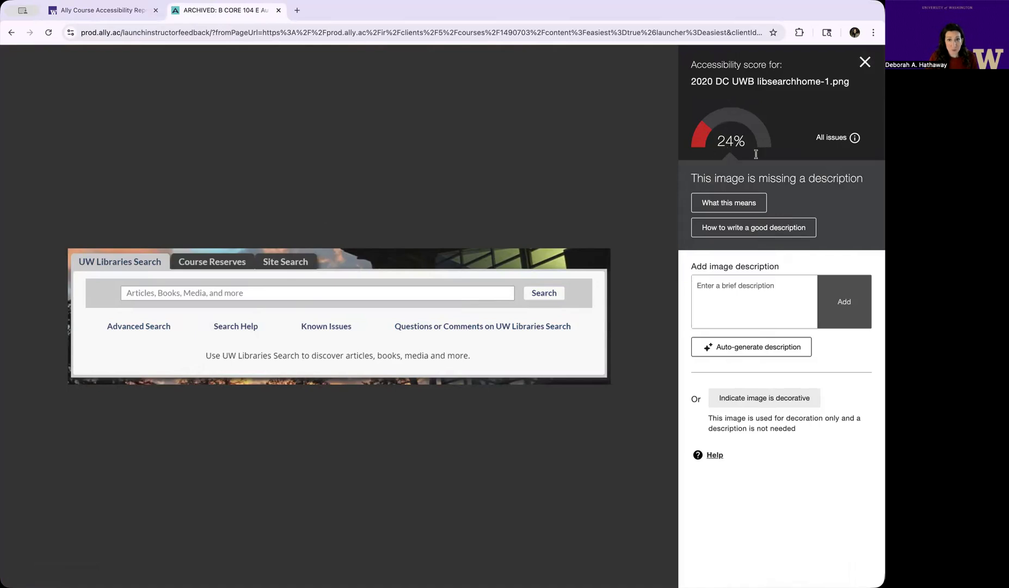
pyautogui.click(835, 140)
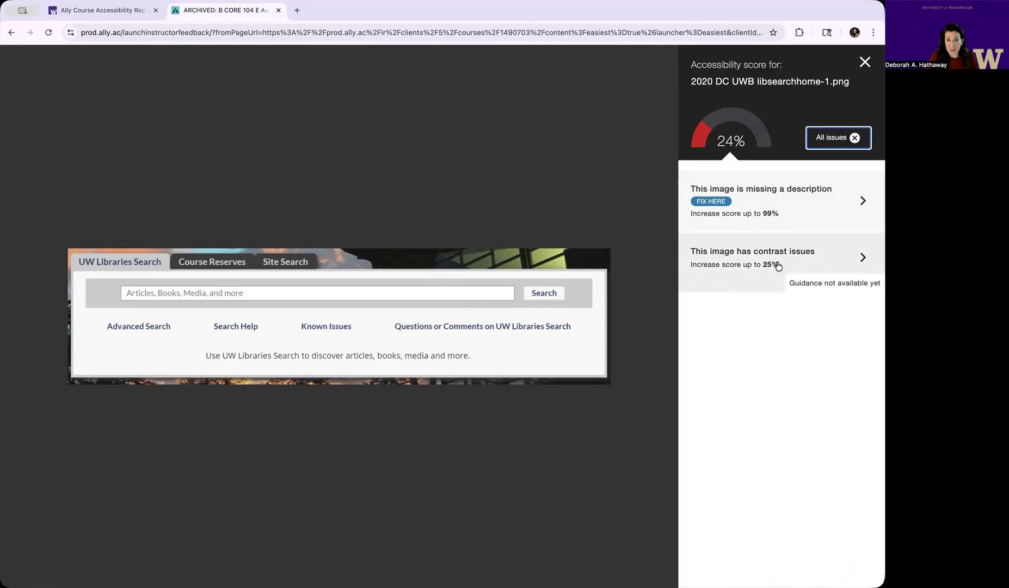
pyautogui.click(790, 211)
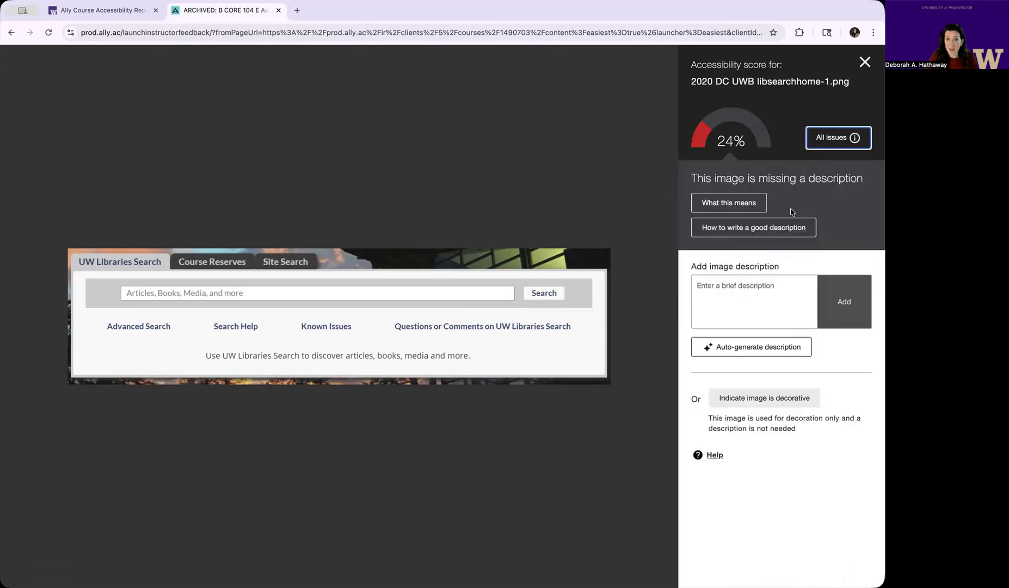
# - Auto-generate a description for the library search image and read through the text to check its accuracy
pyautogui.click(740, 357)
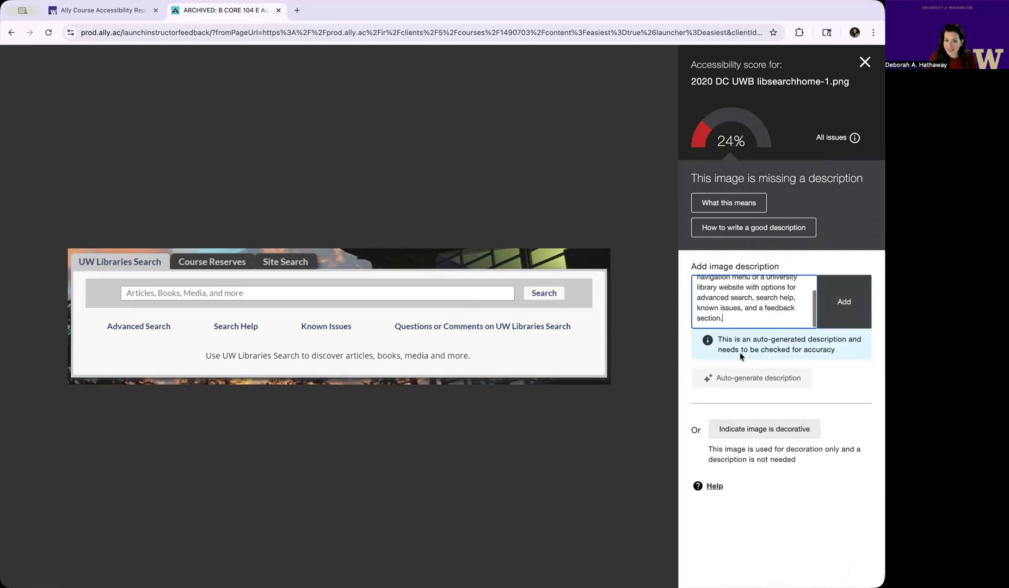
pyautogui.scroll(3, 713, 293)
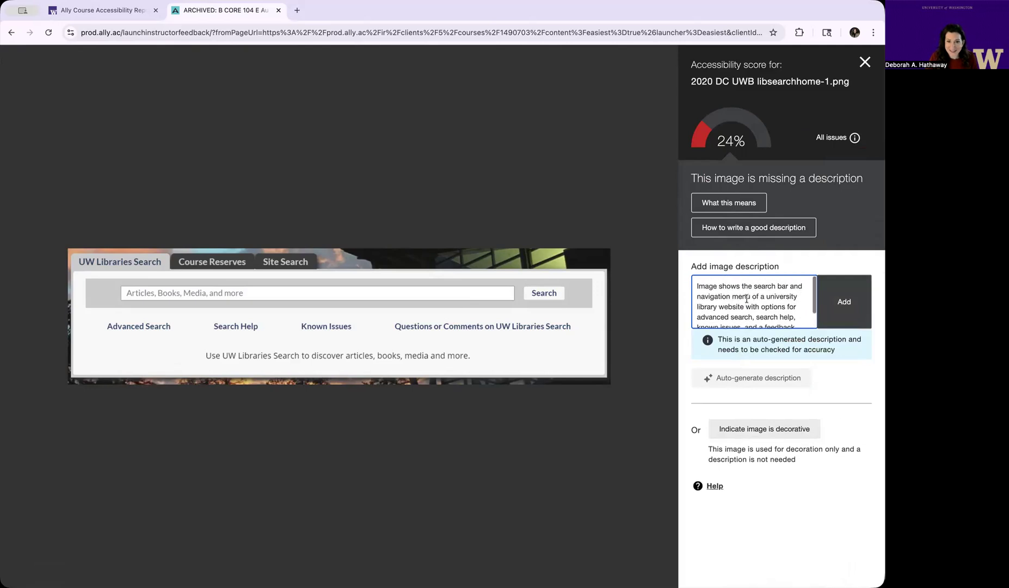
pyautogui.scroll(-2, 714, 294)
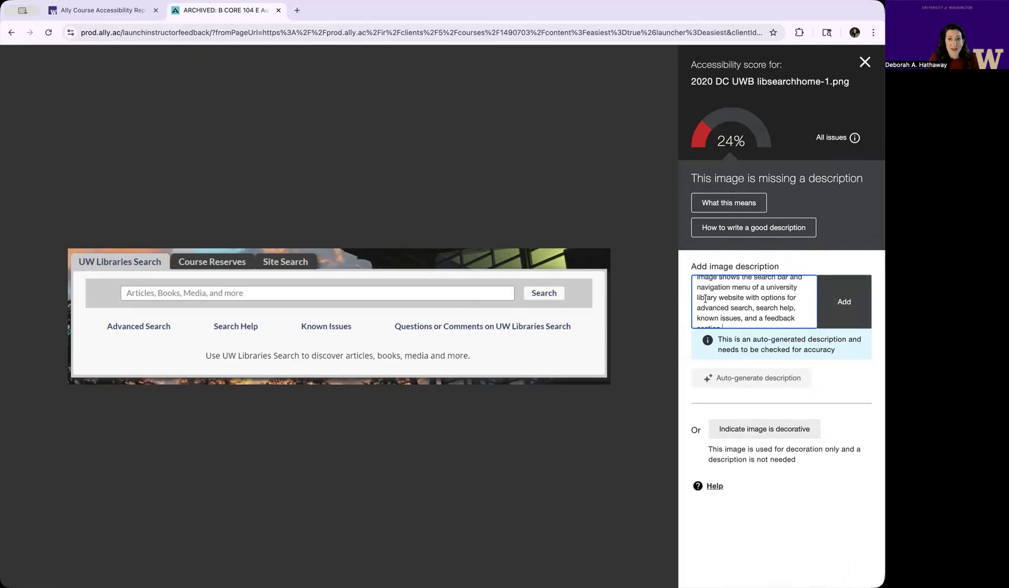
pyautogui.scroll(-1, 738, 303)
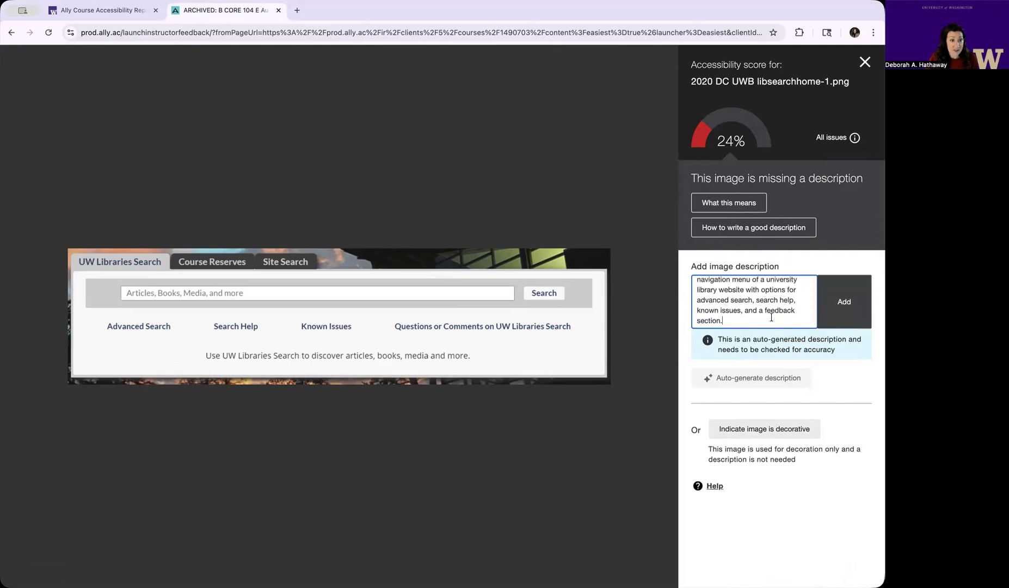
pyautogui.scroll(-1, 765, 313)
pyautogui.scroll(2, 765, 313)
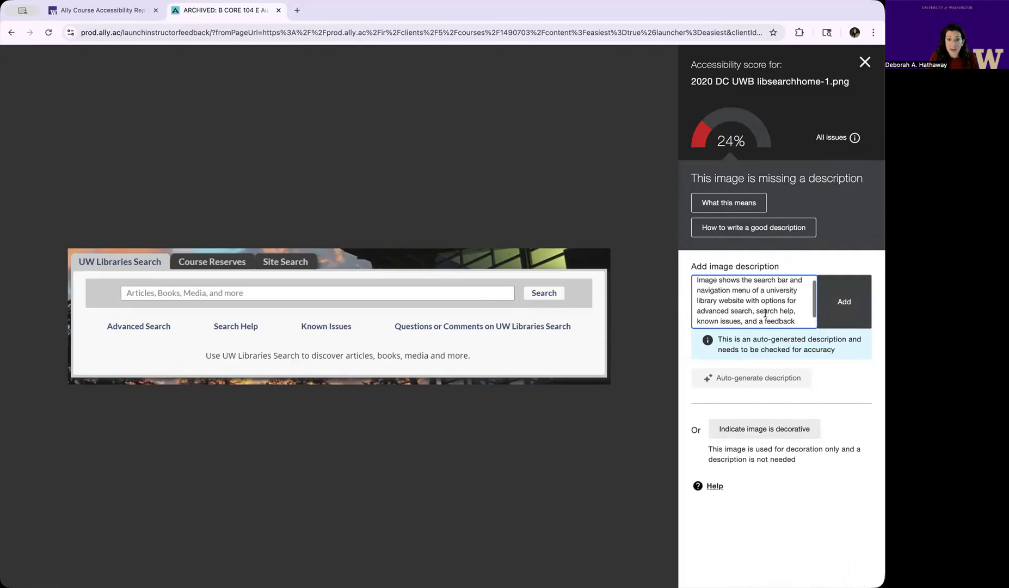
pyautogui.scroll(-1, 730, 309)
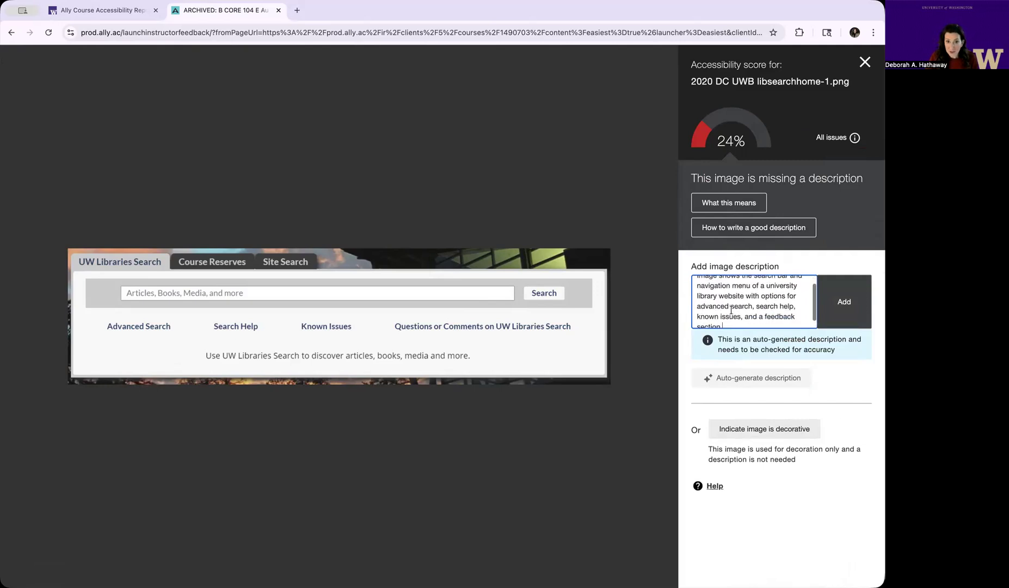
# - Replace "university library website" in the image description with "UW Bothell Campus Library page"
pyautogui.moveTo(772, 287); pyautogui.dragTo(741, 296)
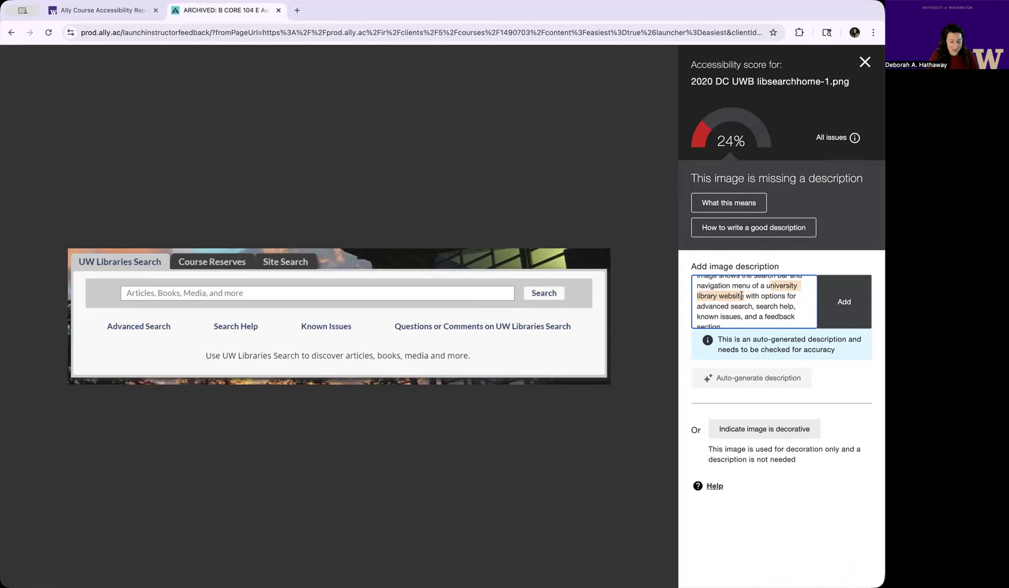
pyautogui.write('U with')
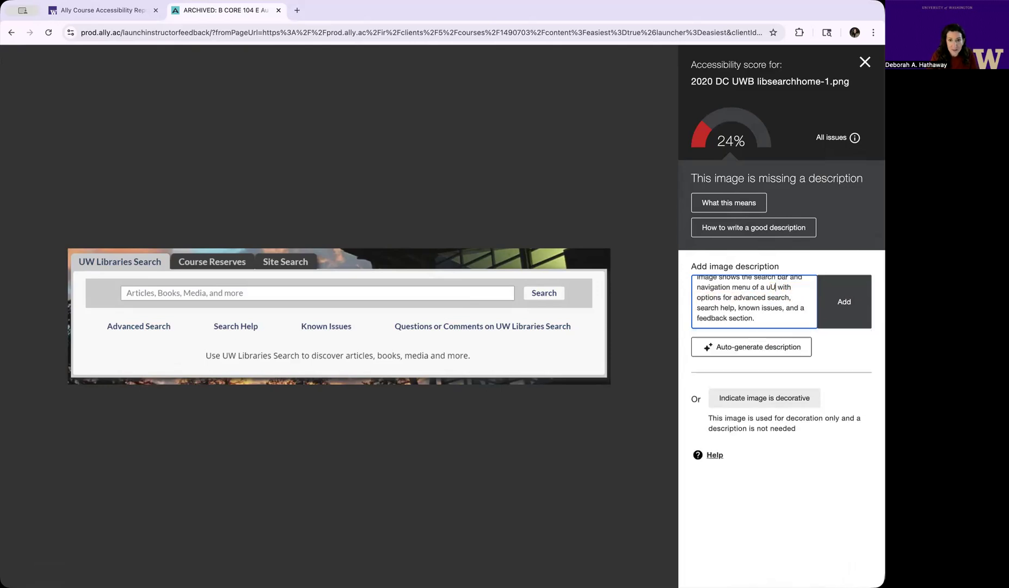
pyautogui.press('BackSpace')
pyautogui.press('BackSpace')
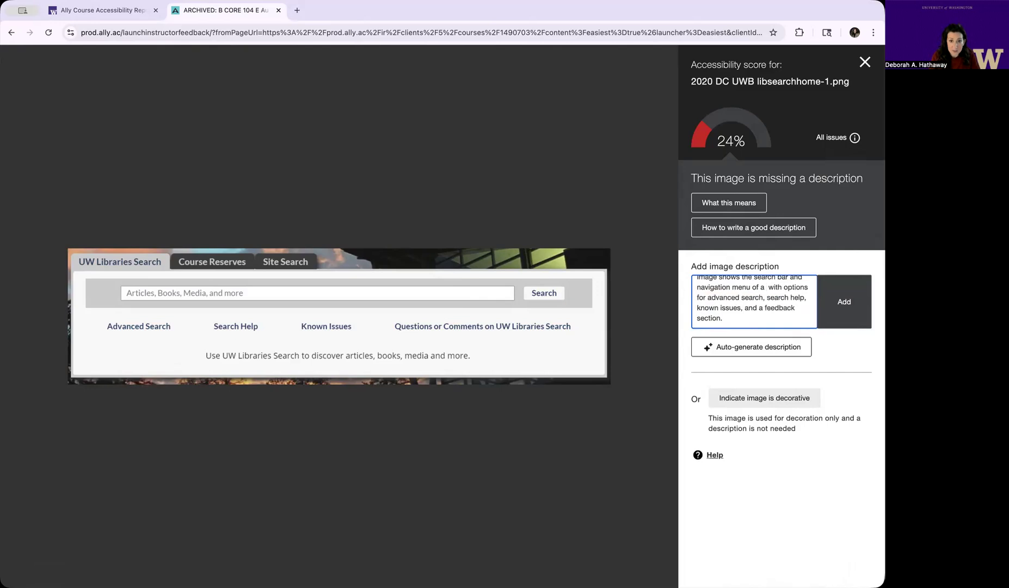
pyautogui.write('UW Bothe')
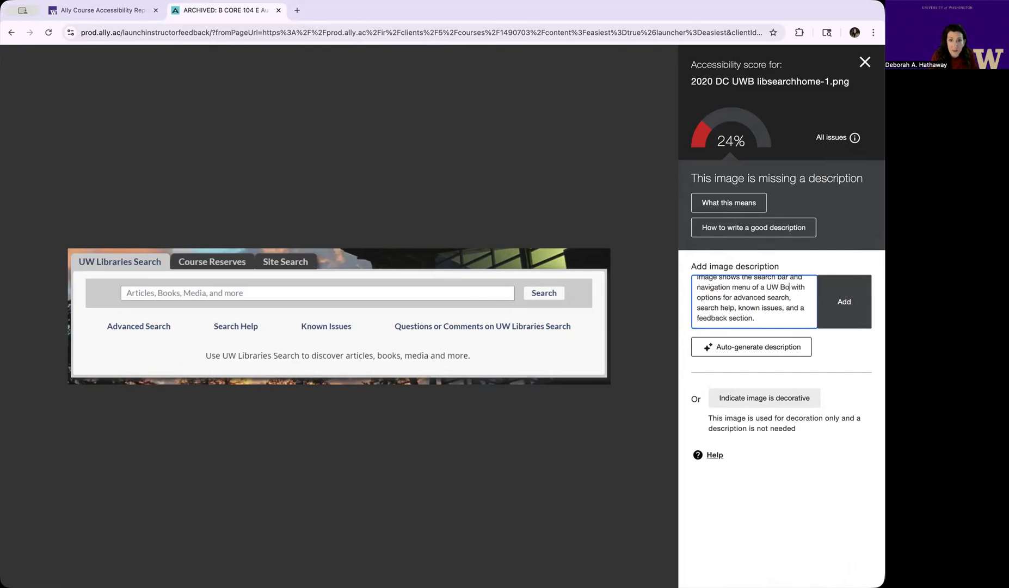
pyautogui.write('ll Campus L')
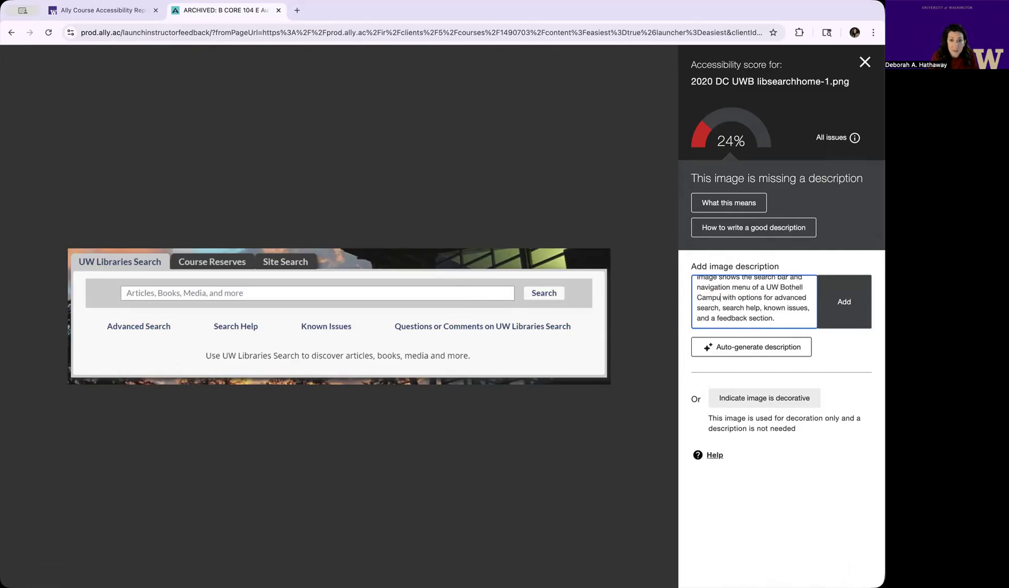
pyautogui.write('ibrary page')
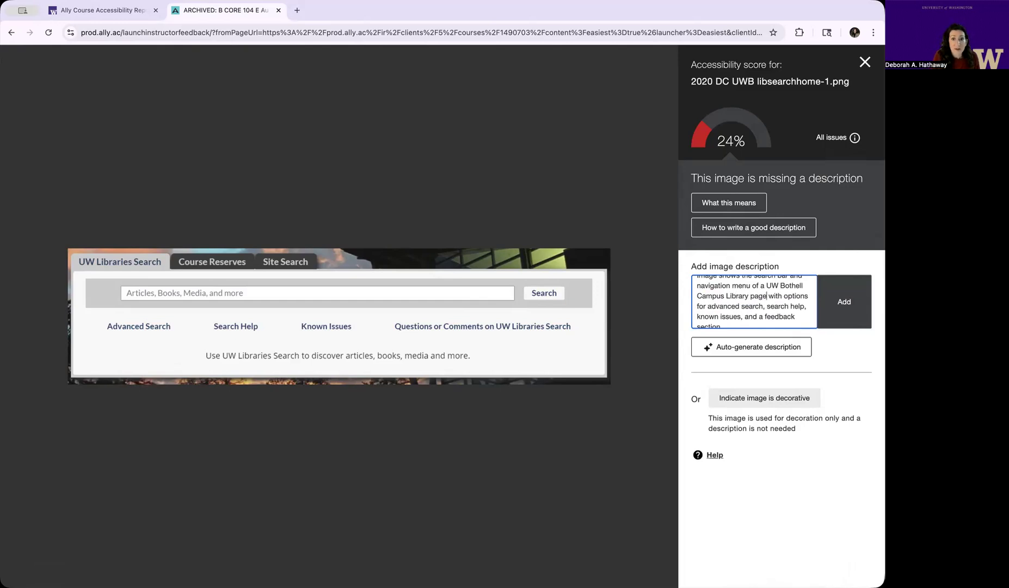
# - Proofread the revised description, add it to the library search image, and close the image's feedback page
pyautogui.scroll(-1, 757, 311)
pyautogui.scroll(2, 757, 310)
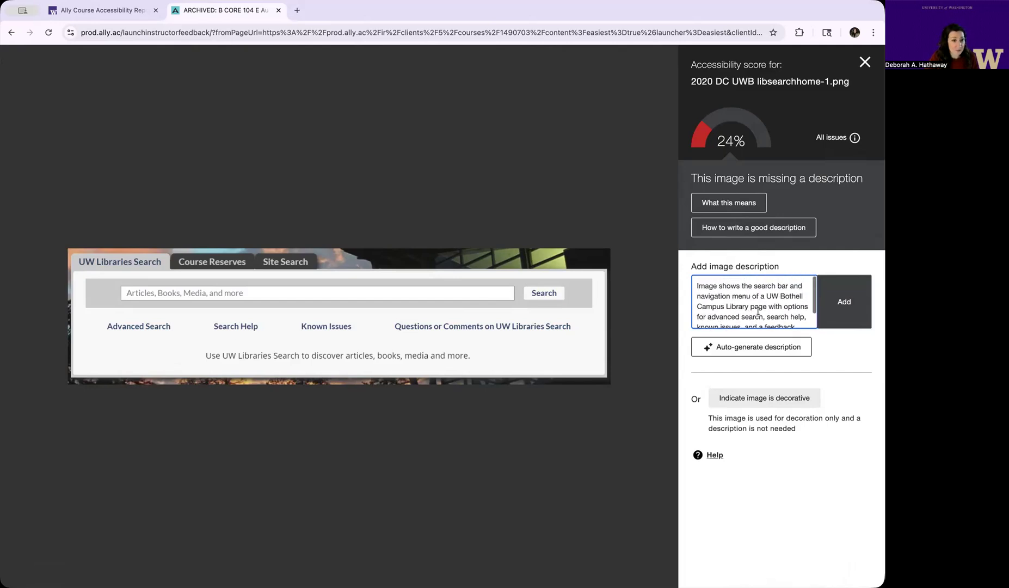
pyautogui.scroll(-2, 759, 309)
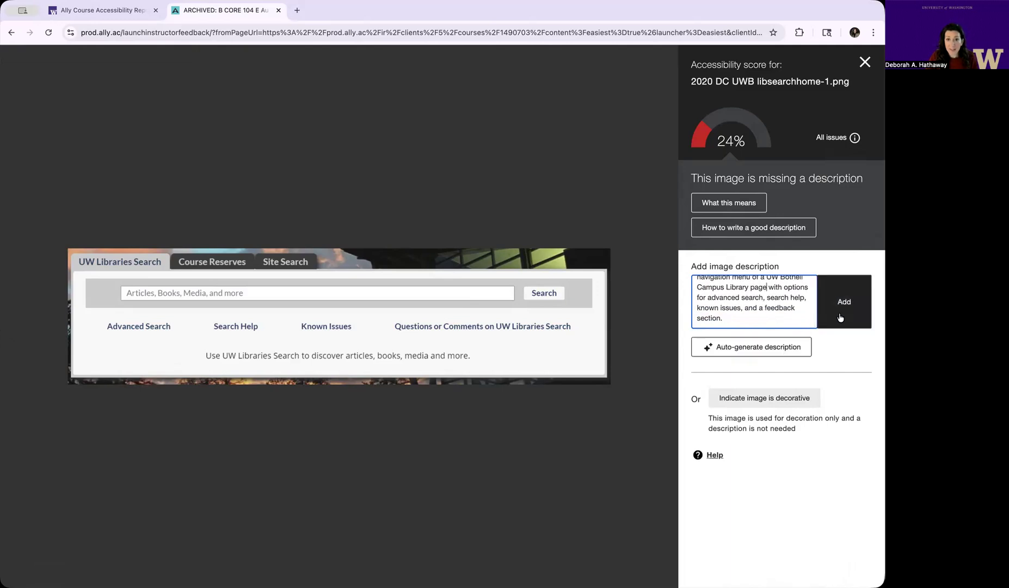
pyautogui.scroll(2, 729, 294)
pyautogui.scroll(-2, 724, 288)
pyautogui.scroll(2, 715, 283)
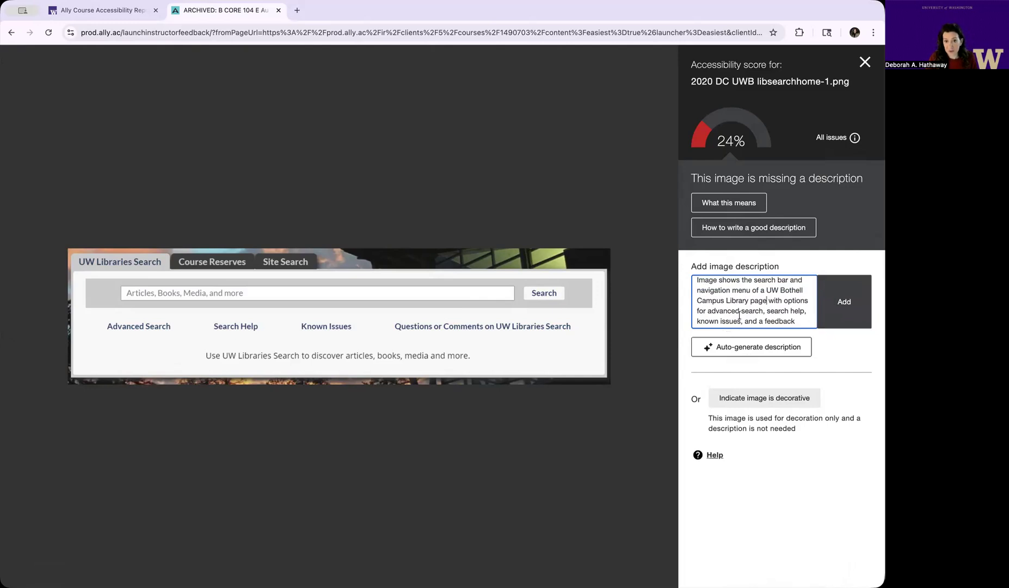
pyautogui.scroll(-1, 730, 320)
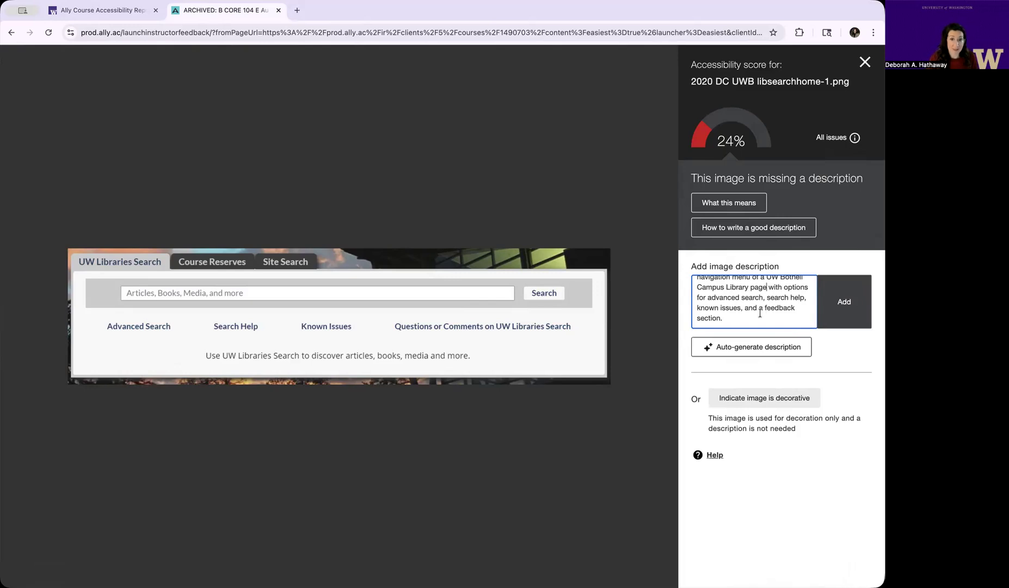
pyautogui.scroll(2, 766, 303)
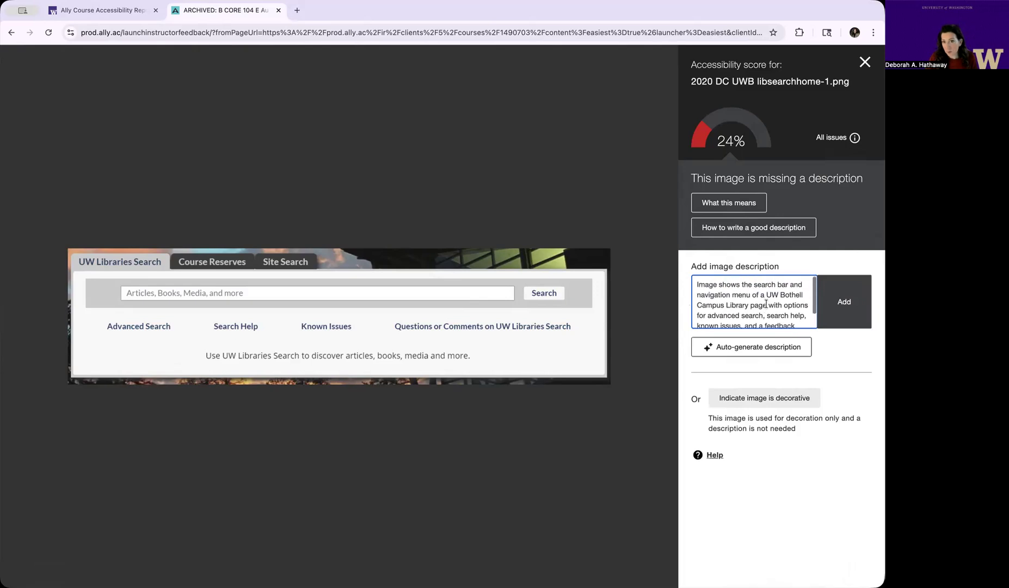
pyautogui.scroll(-2, 766, 303)
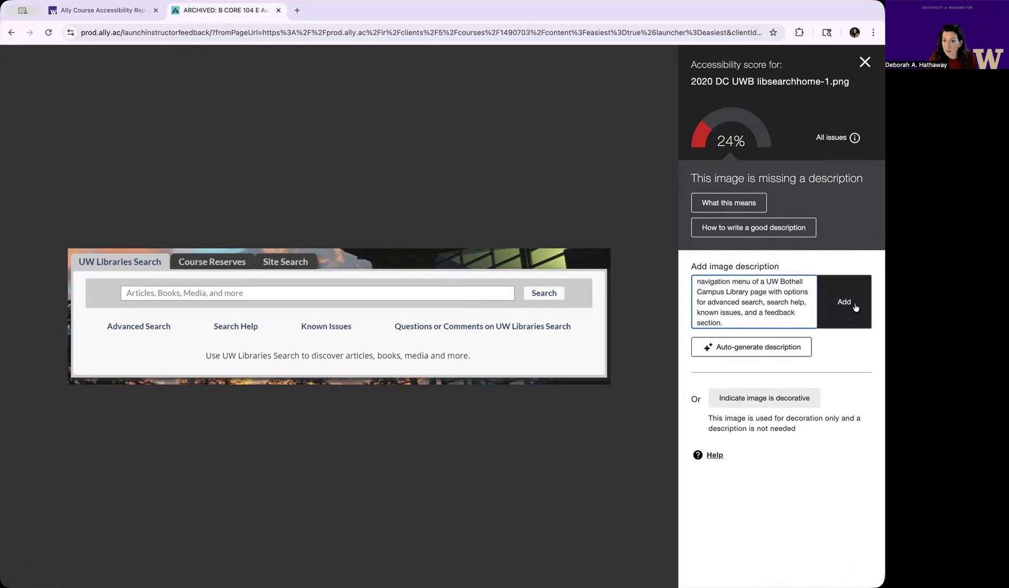
pyautogui.scroll(2, 768, 311)
pyautogui.scroll(-2, 768, 312)
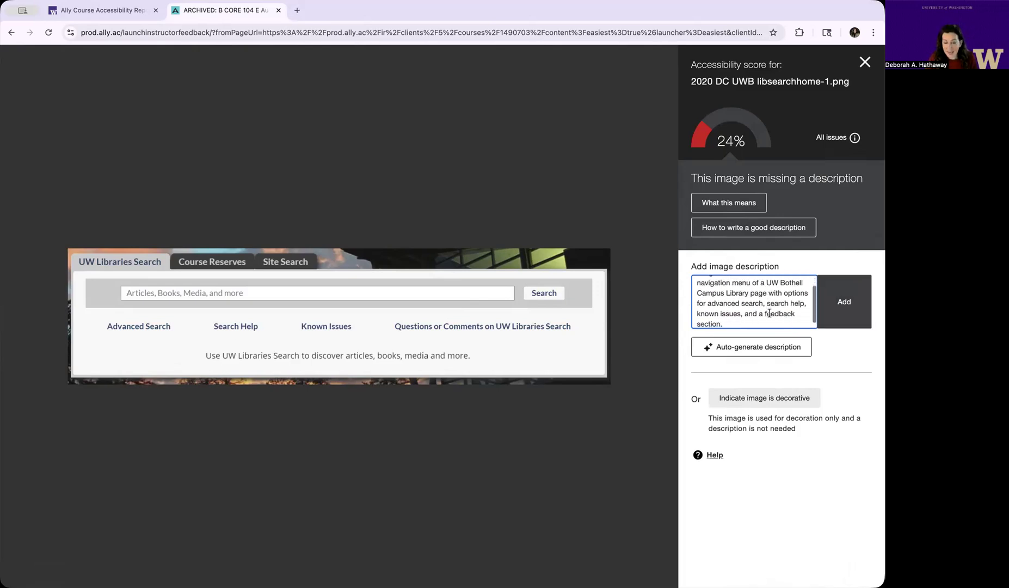
pyautogui.click(855, 295)
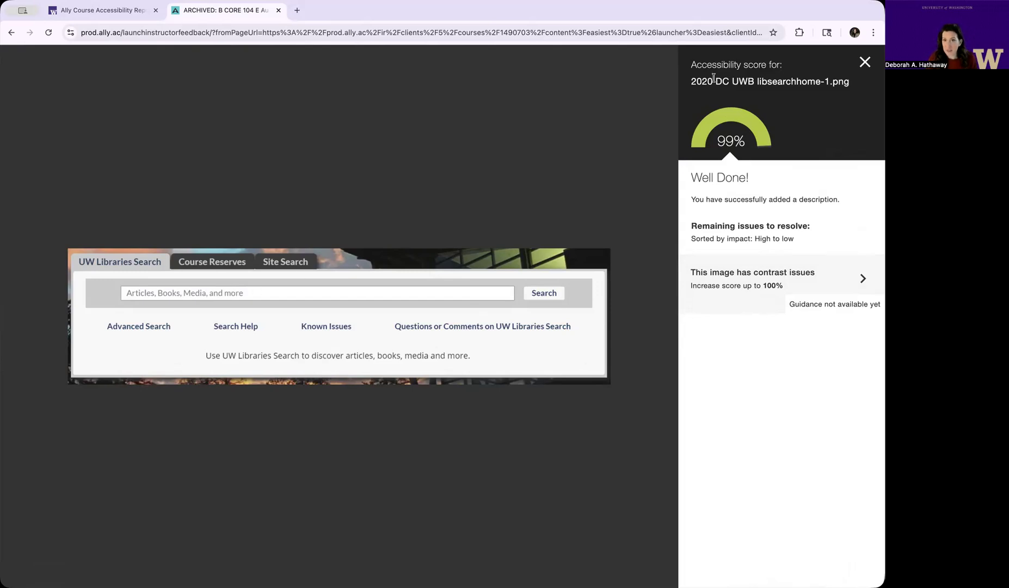
pyautogui.click(865, 62)
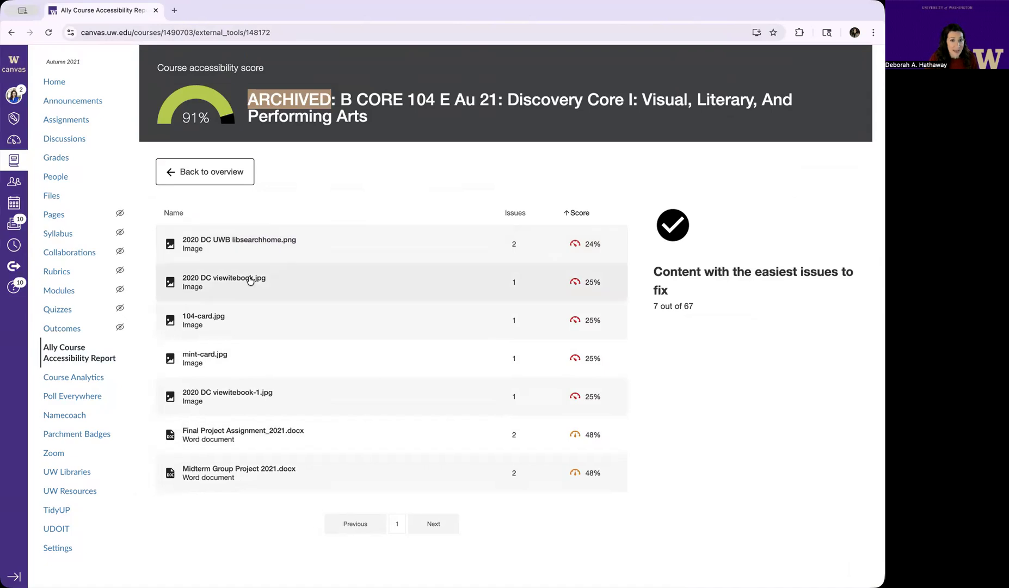
# - Mark the image 104-card.jpg as decorative and close its feedback page
pyautogui.click(212, 320)
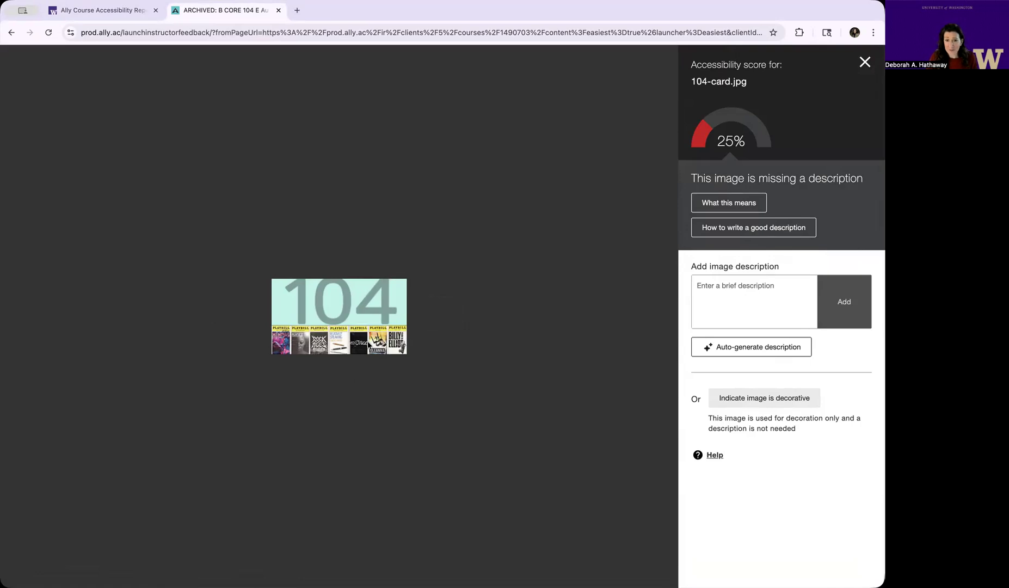
pyautogui.click(776, 404)
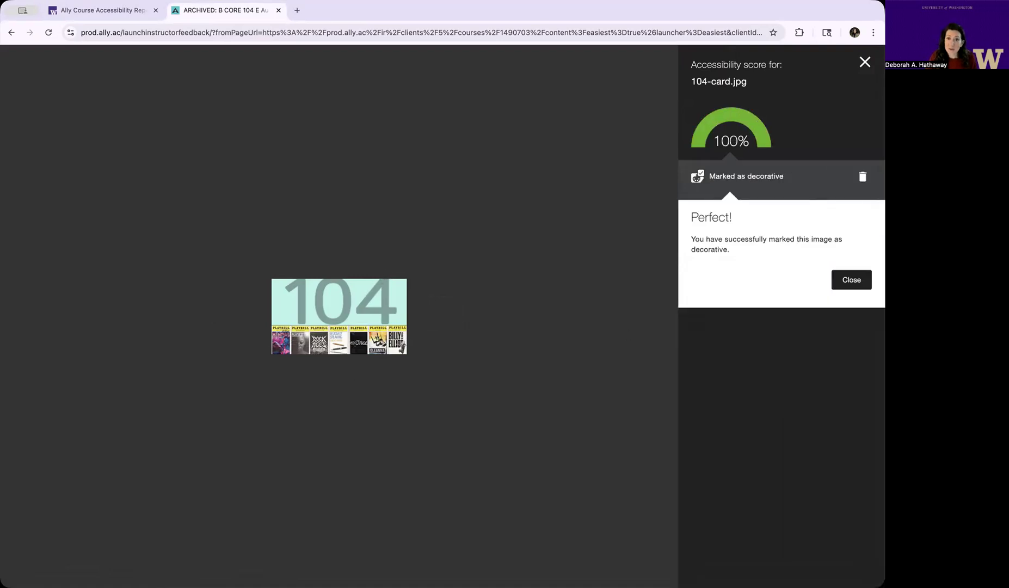
pyautogui.click(864, 63)
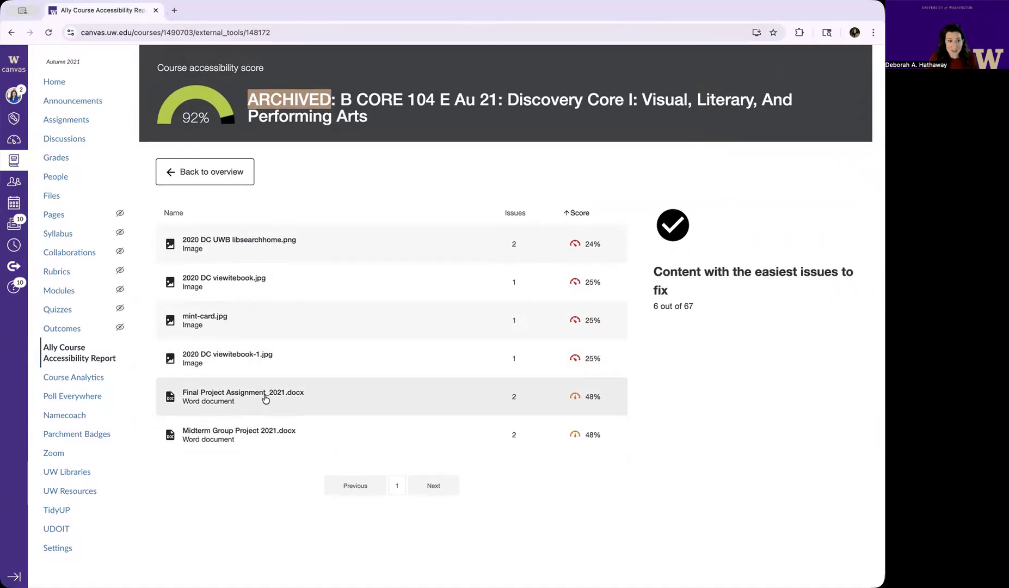
# - Open Final Project Assignment_2021.docx, list all its issues, and examine the document's section titles and rubric table against them
pyautogui.click(265, 398)
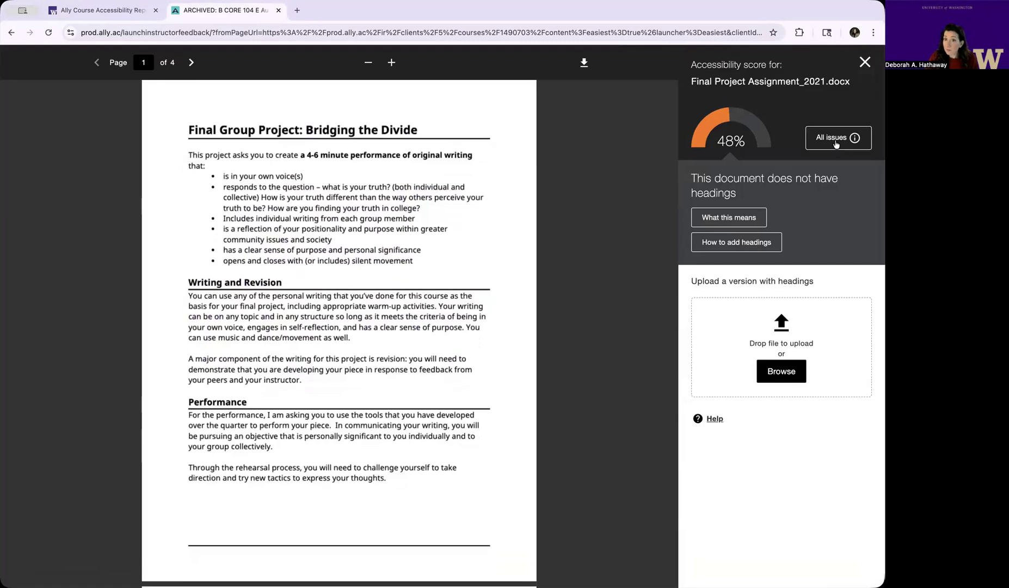
pyautogui.click(831, 138)
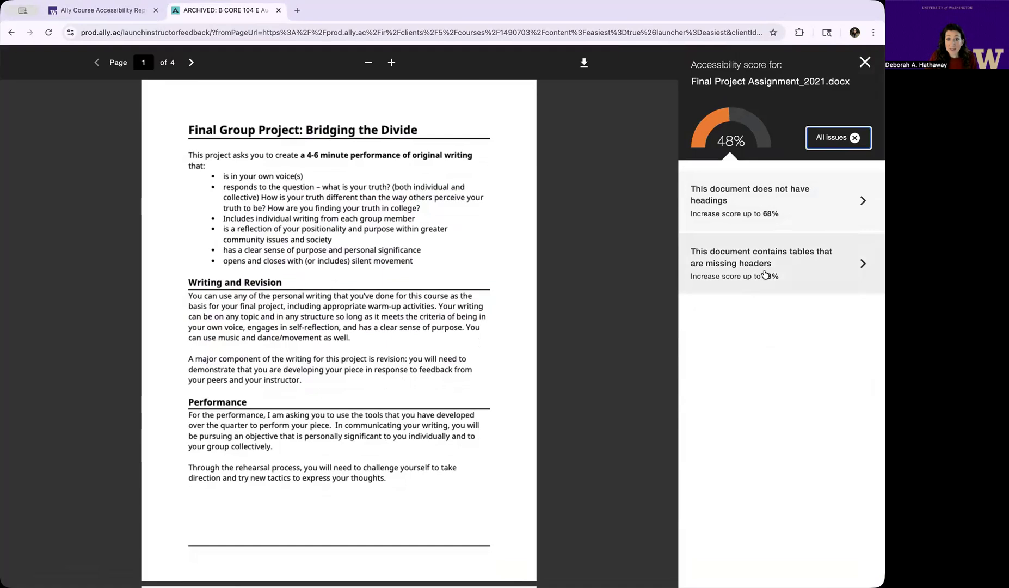
pyautogui.scroll(1, 441, 406)
pyautogui.scroll(2, 442, 405)
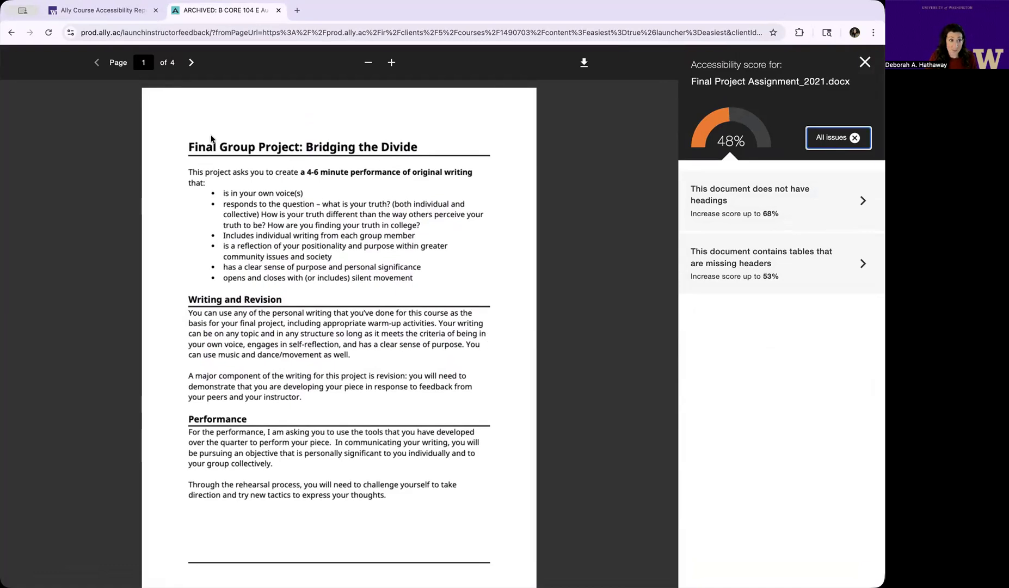
pyautogui.moveTo(190, 148); pyautogui.dragTo(409, 147)
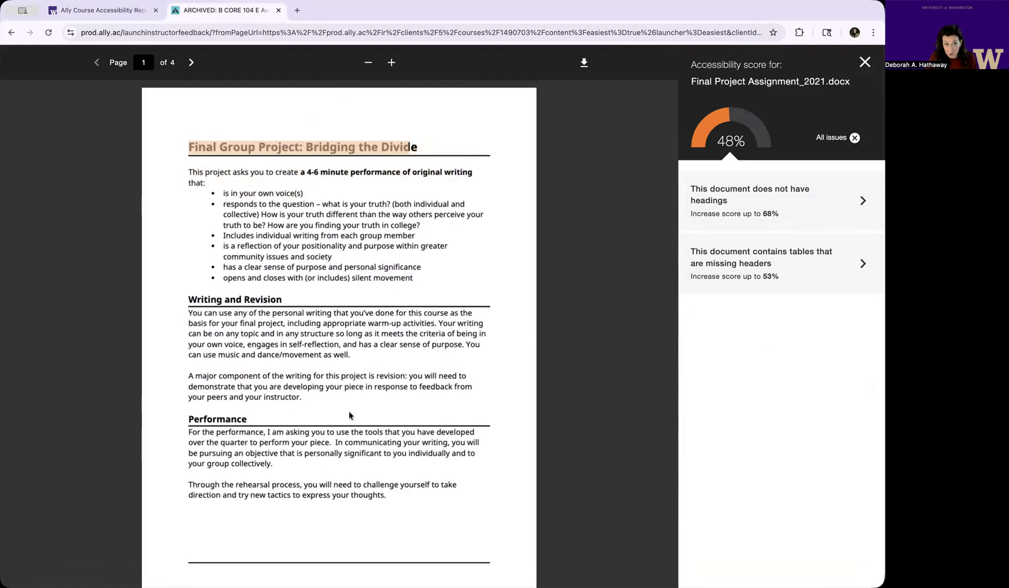
pyautogui.scroll(-3, 319, 497)
pyautogui.scroll(-14, 318, 496)
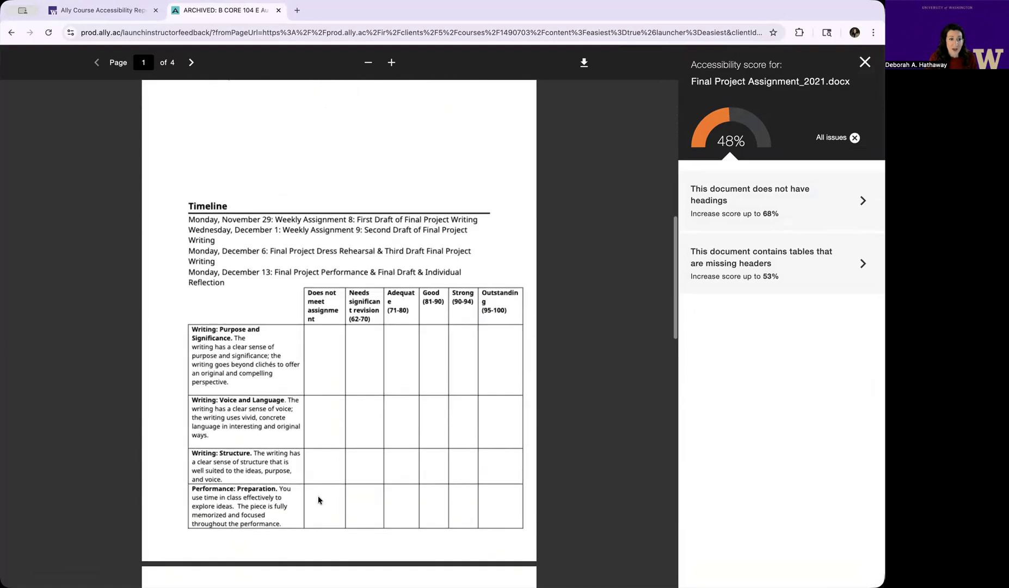